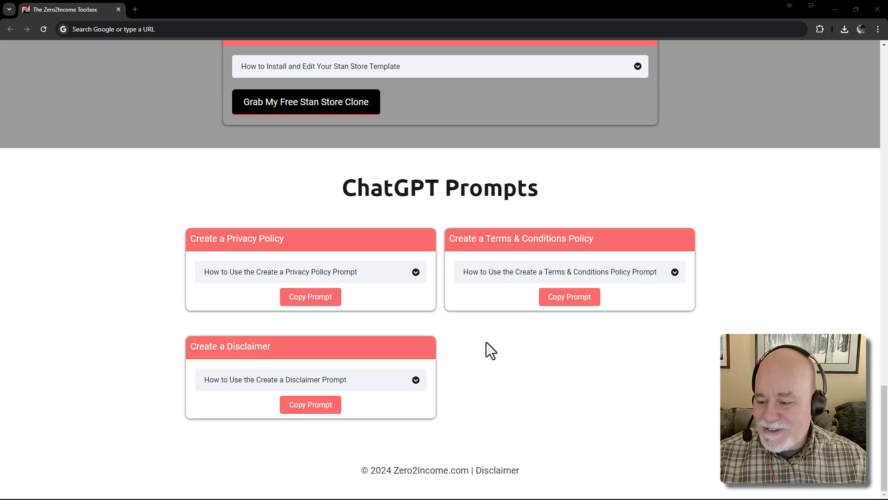
Copy the Terms & Conditions policy prompt from Zero2Income Toolbox and open a new browser tab
click(569, 300)
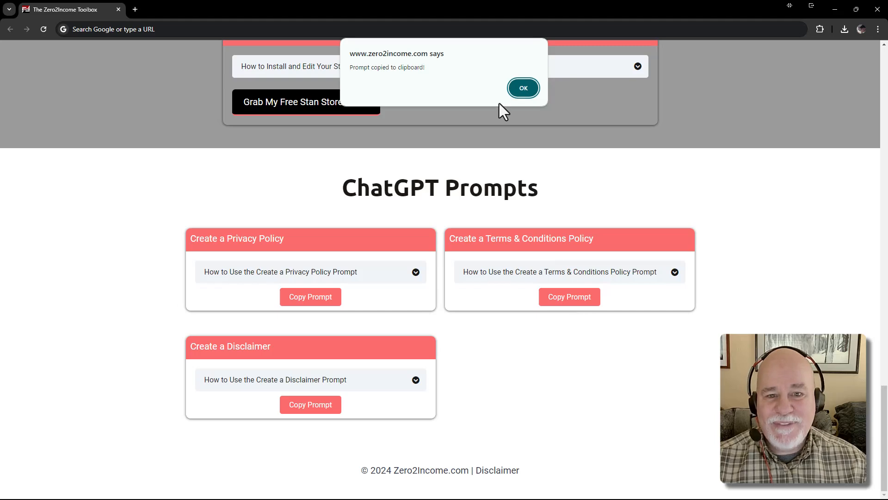
click(518, 88)
click(136, 10)
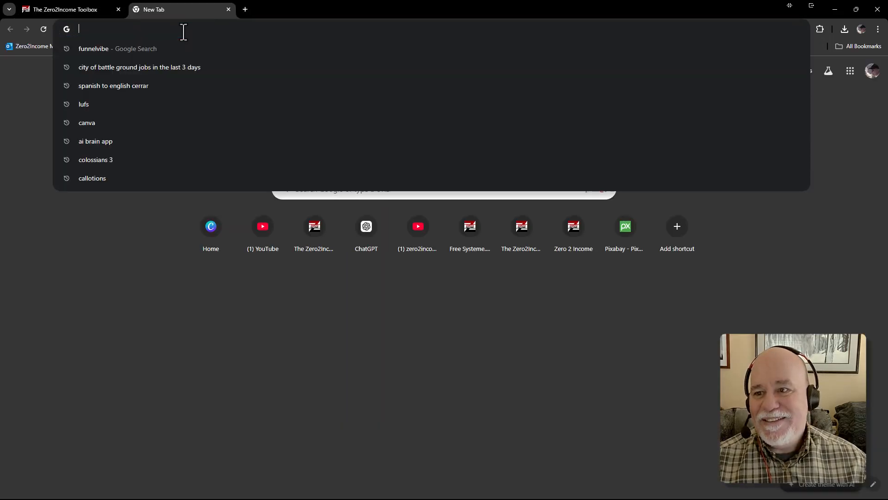
Go to chatgpt.com and continue without logging in
text(chatt)
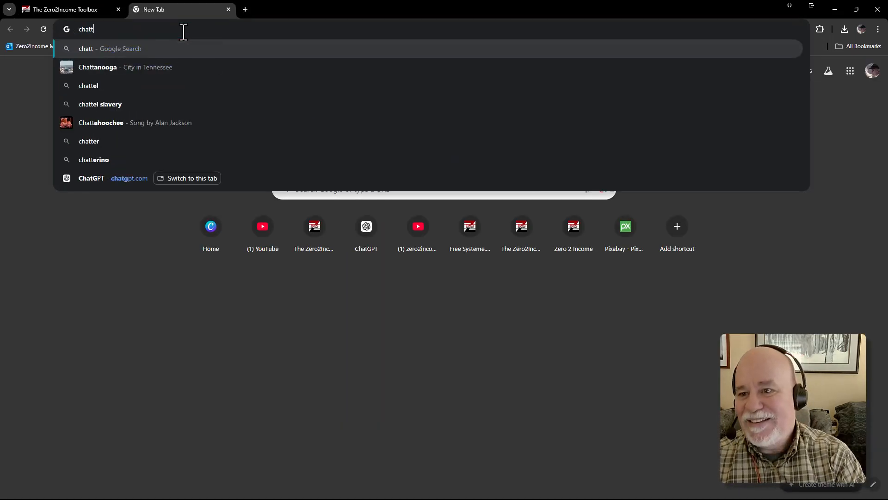
text(gpt.com)
key(Return)
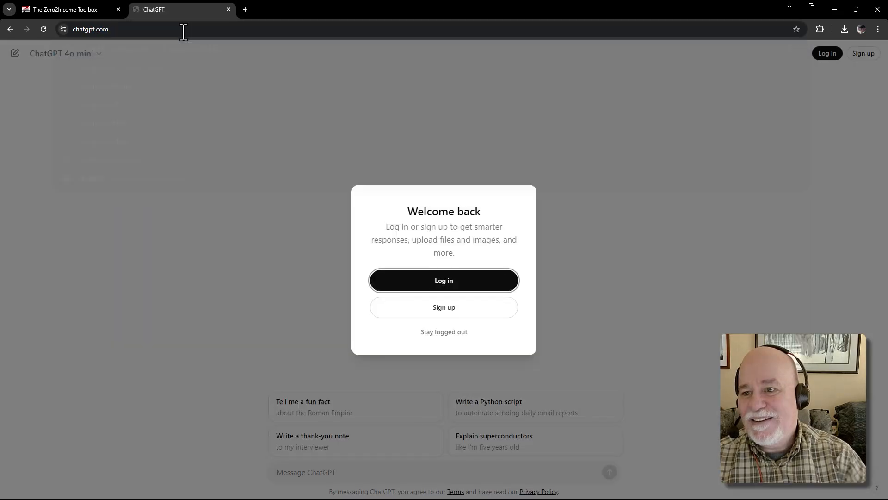
click(461, 333)
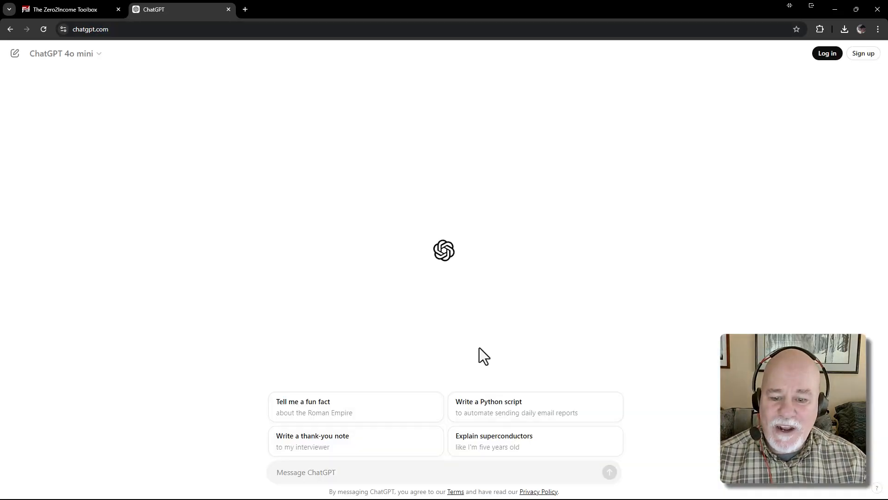
Paste the copied Terms and Conditions prompt into the message box
click(388, 472)
key(ctrl+v)
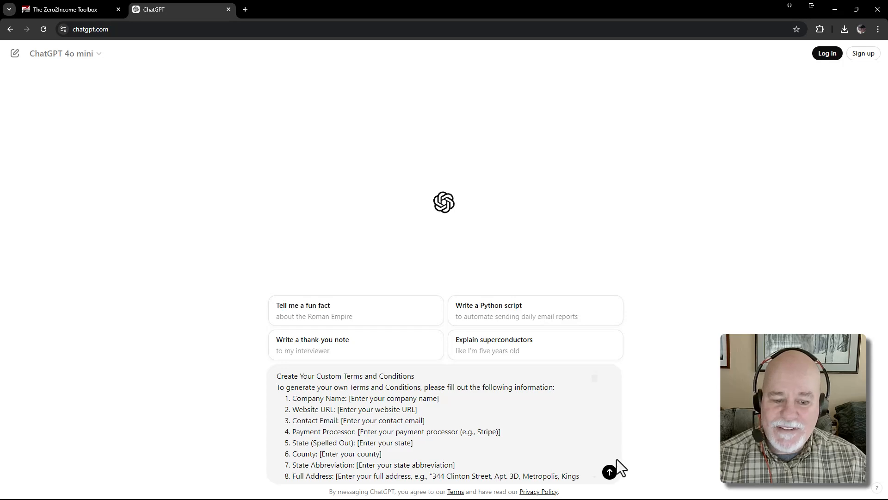
scroll(492, 418, down, 2)
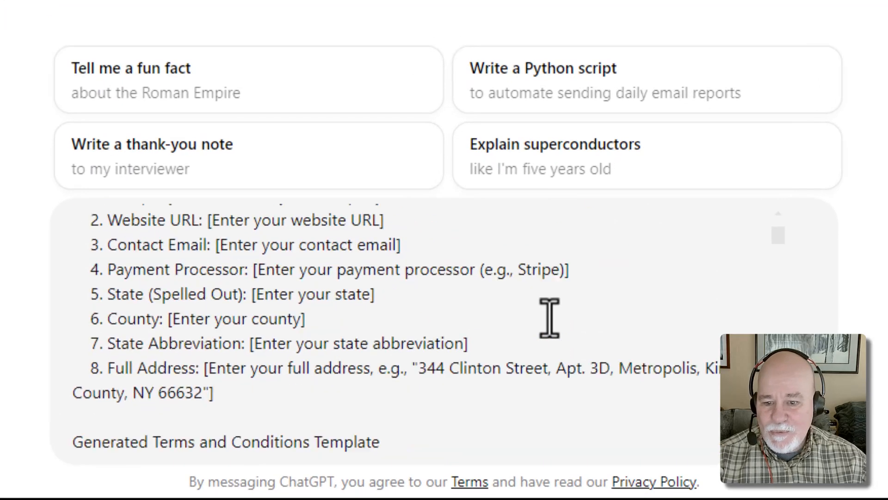
scroll(549, 319, down, 1)
scroll(602, 287, up, 3)
Replace the company name placeholder with 'Tech Gremlin Warrior'
click(457, 279)
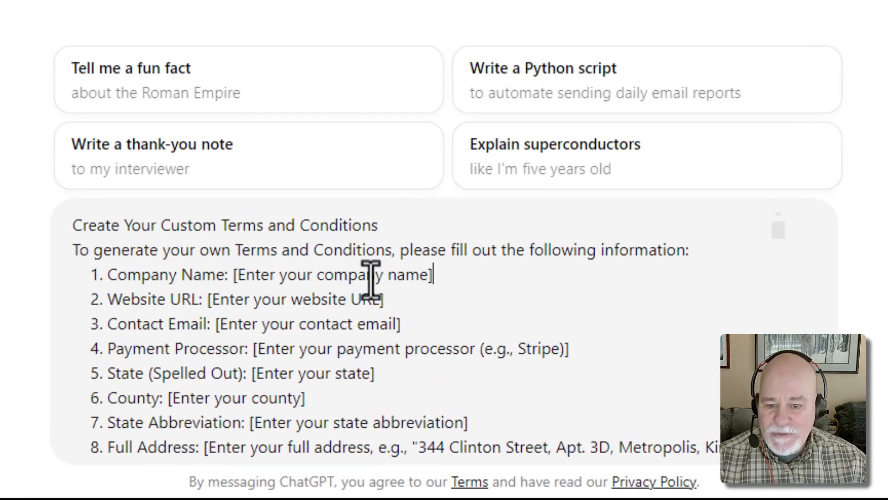
shift+click(232, 283)
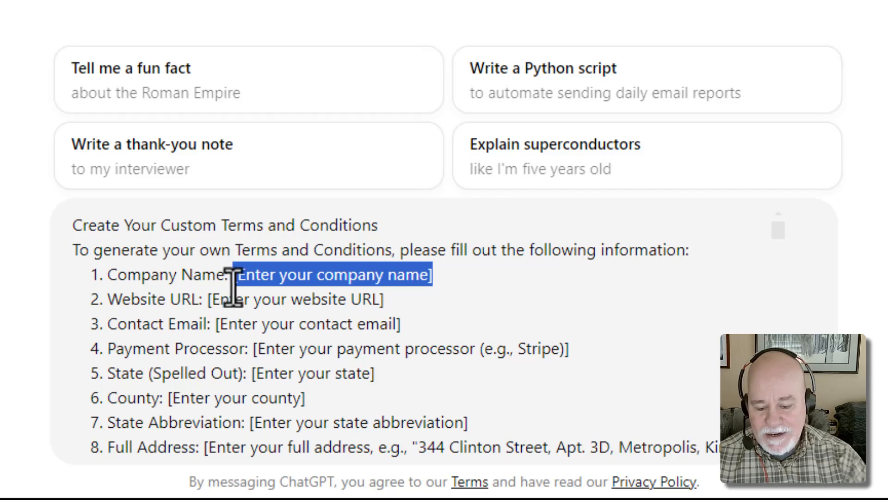
text(Tehc G)
key(BackSpace)
key(BackSpace)
key(BackSpace)
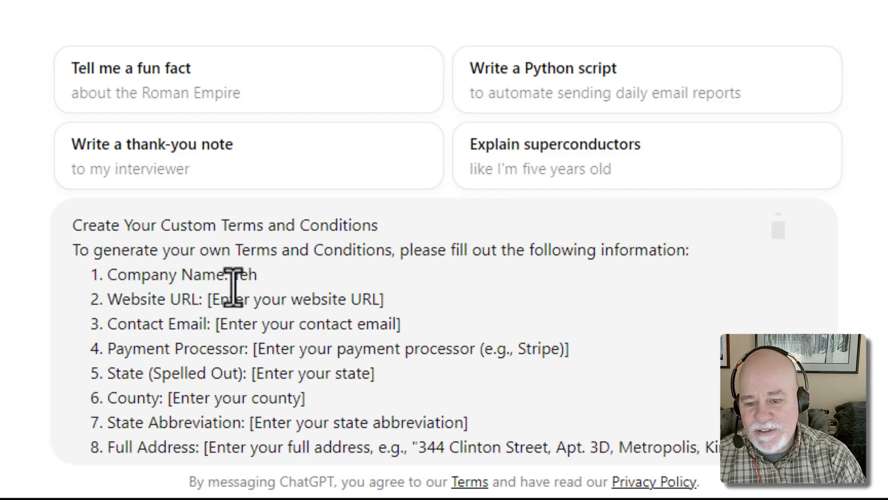
key(BackSpace)
text(ch Gremlin)
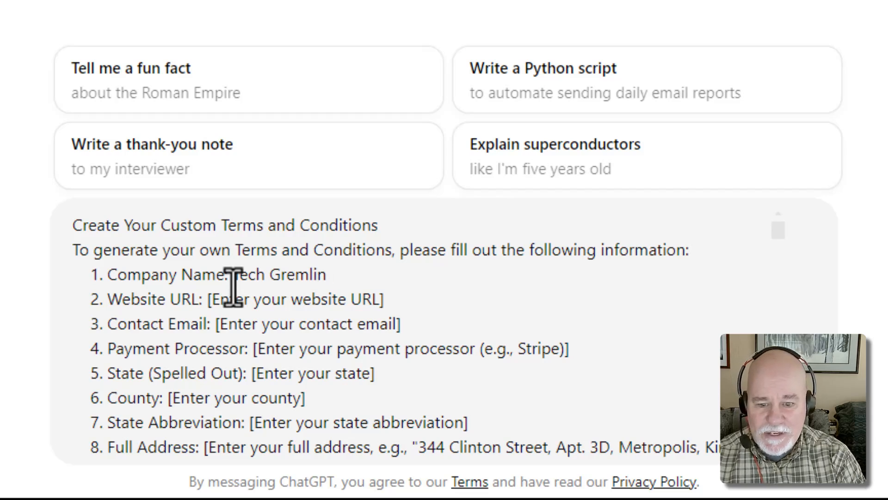
text( Warrior)
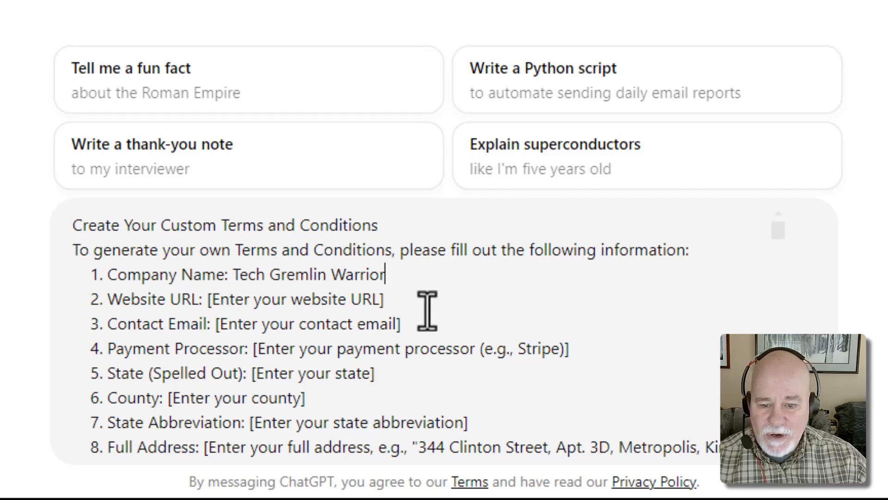
drag(426, 307, 211, 306)
text(h)
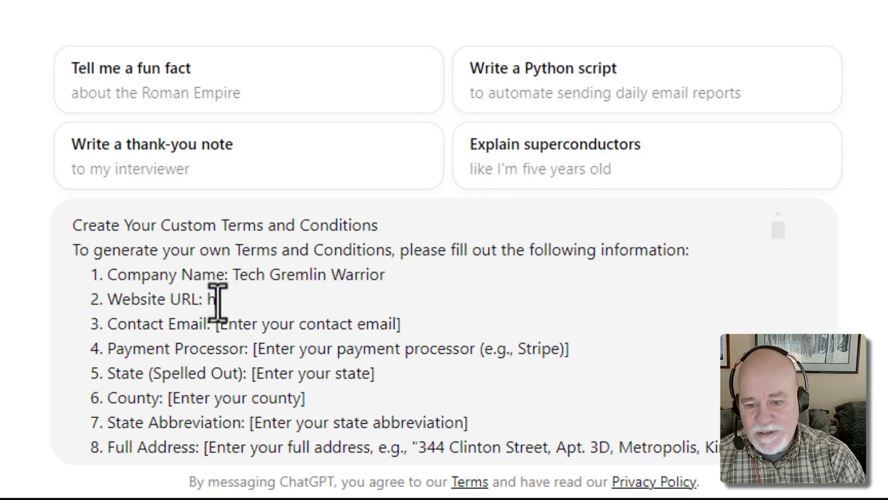
text(ttps://ww)
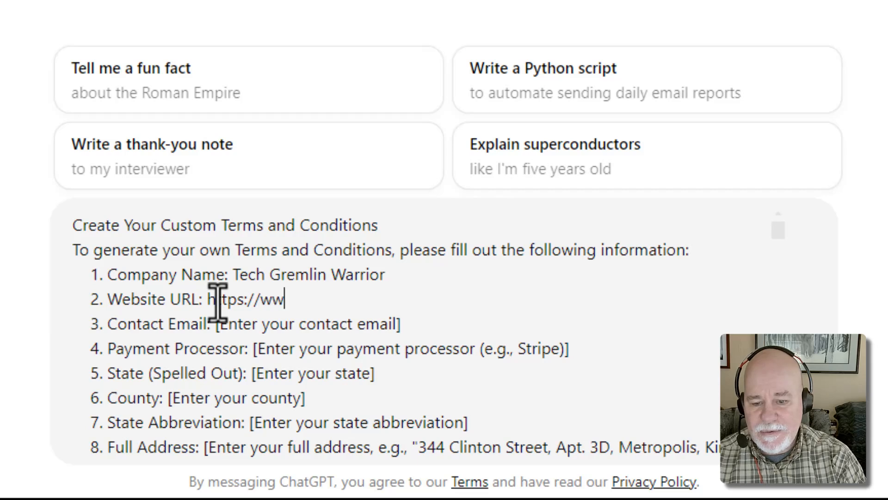
text(w.techgremlinw)
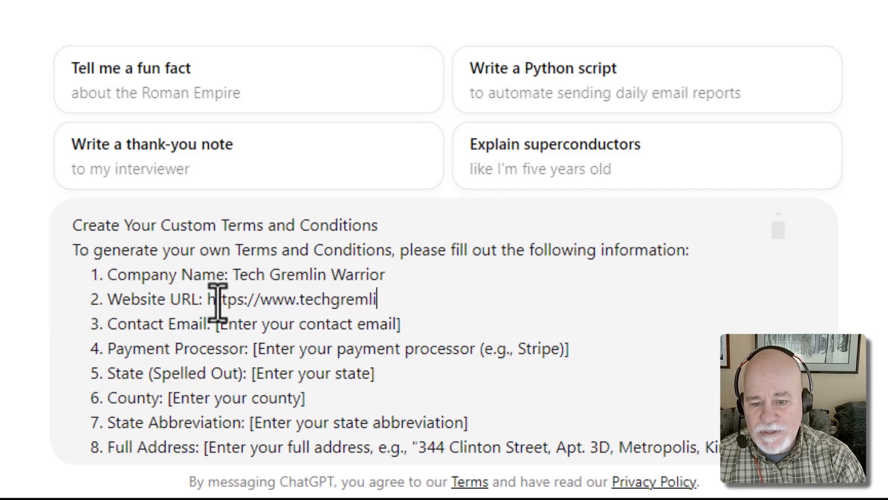
key(BackSpace)
text(warrior)
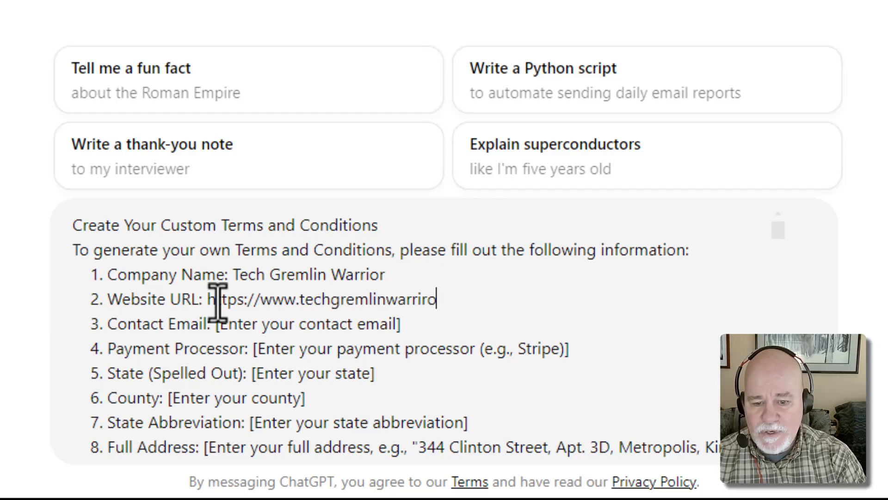
key(BackSpace)
key(BackSpace)
text(or.com)
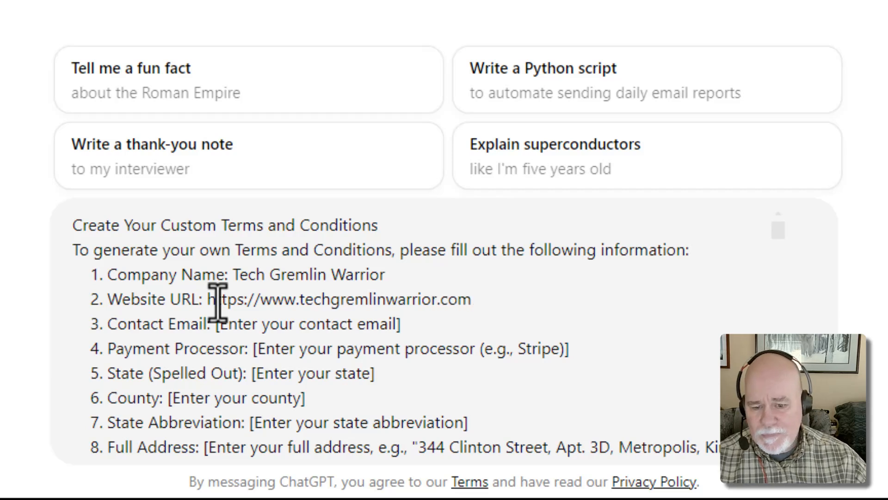
drag(402, 324, 216, 324)
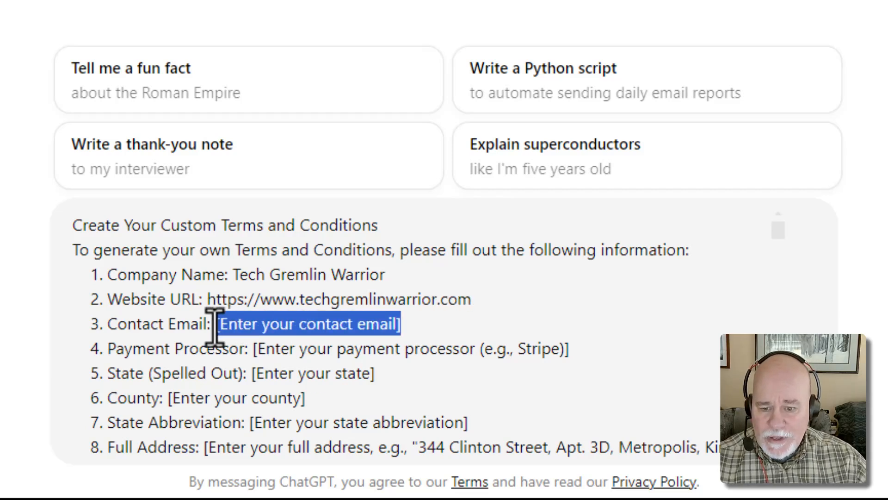
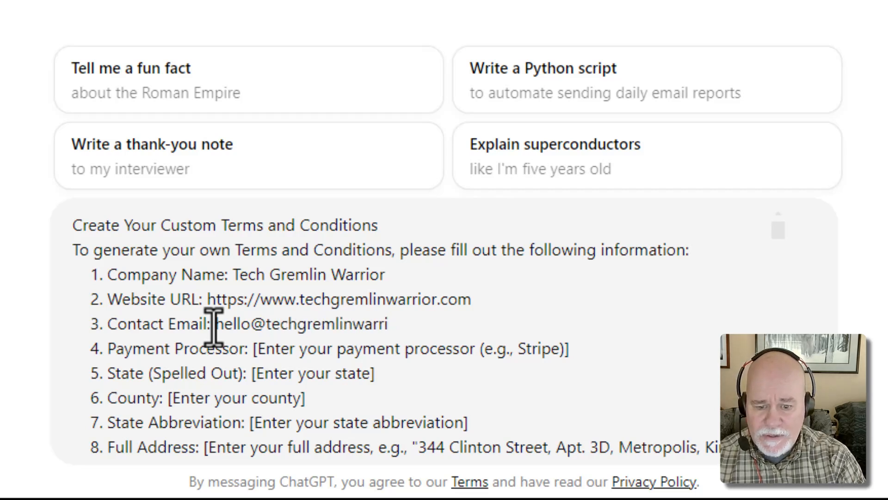
Set the payment processor to Stripe and the state to New York
scroll(213, 319, down, 2)
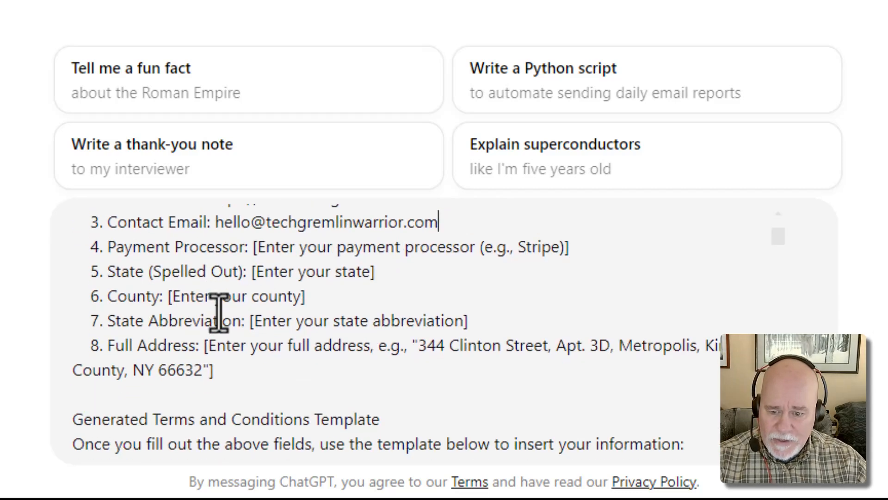
drag(585, 245, 253, 252)
text(Strip)
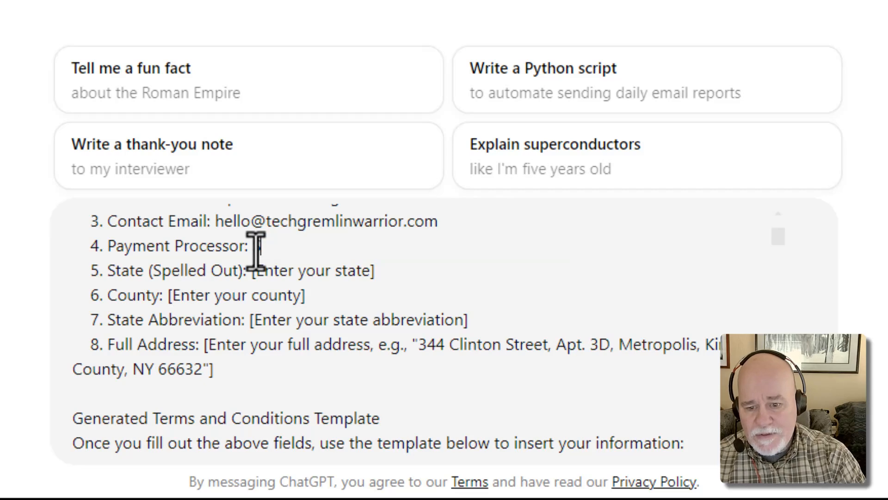
text(e)
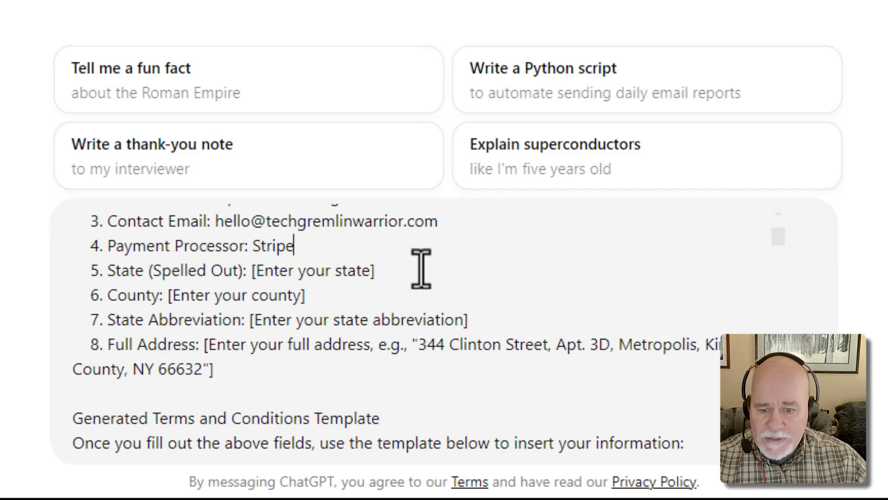
drag(418, 270, 253, 274)
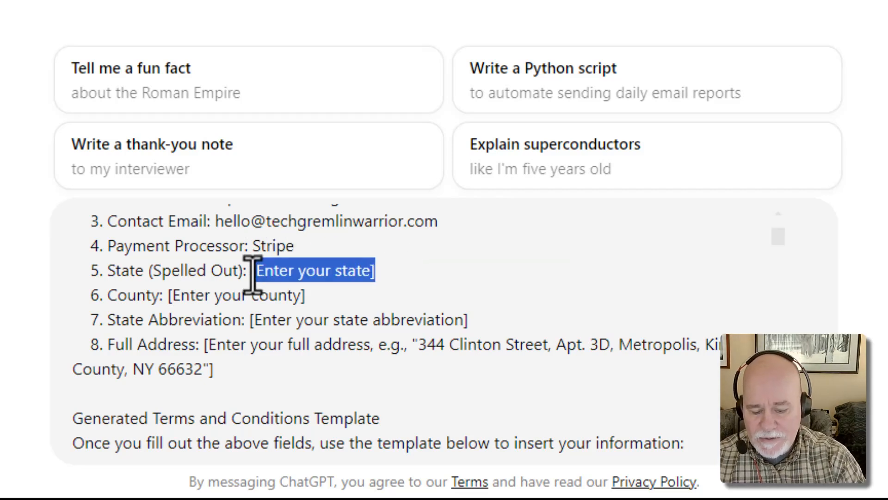
text(New YOrk)
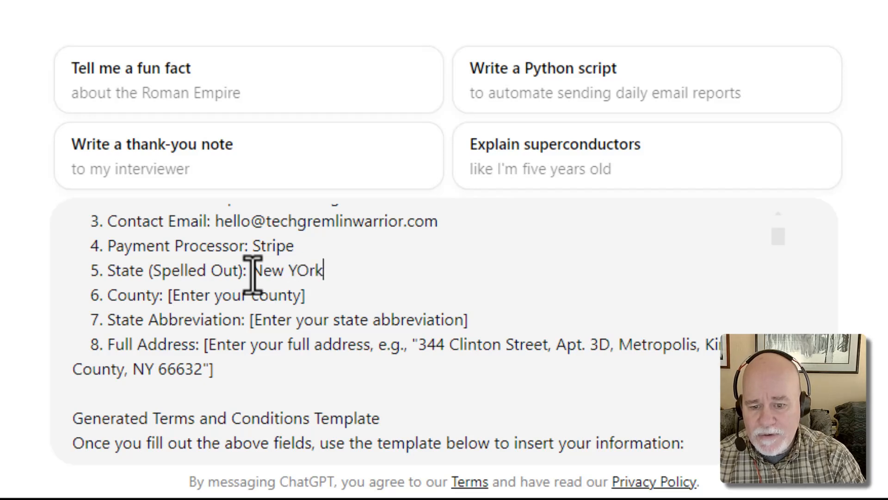
key(BackSpace)
key(BackSpace)
key(BackSpace)
text(okr)
key(BackSpace)
key(BackSpace)
text(rk)
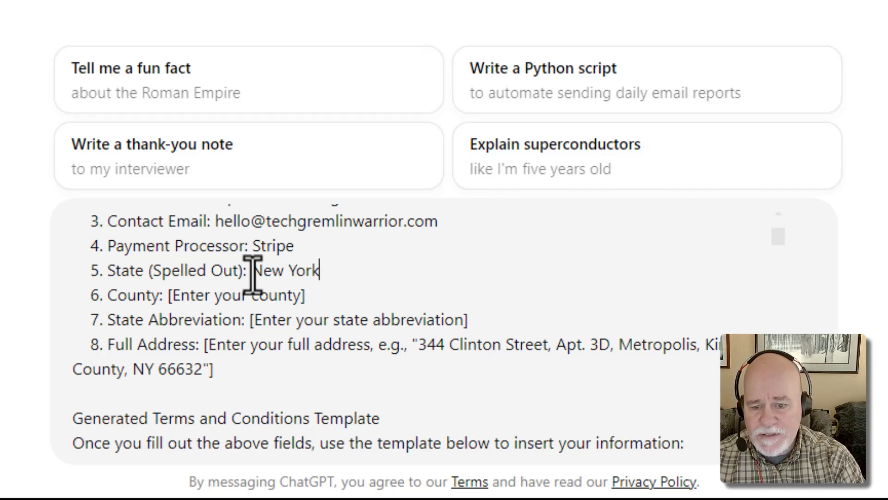
Fill the county with Kings County and the state abbreviation with NY
drag(305, 296, 165, 299)
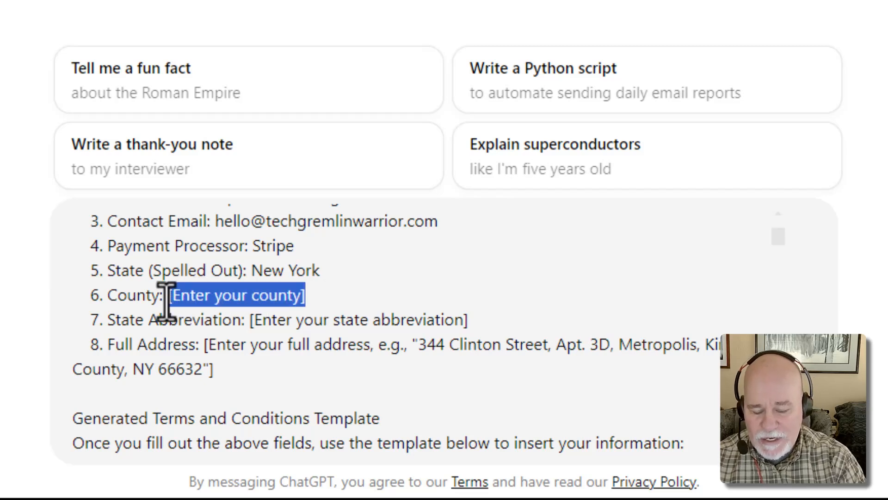
text(Kings Co)
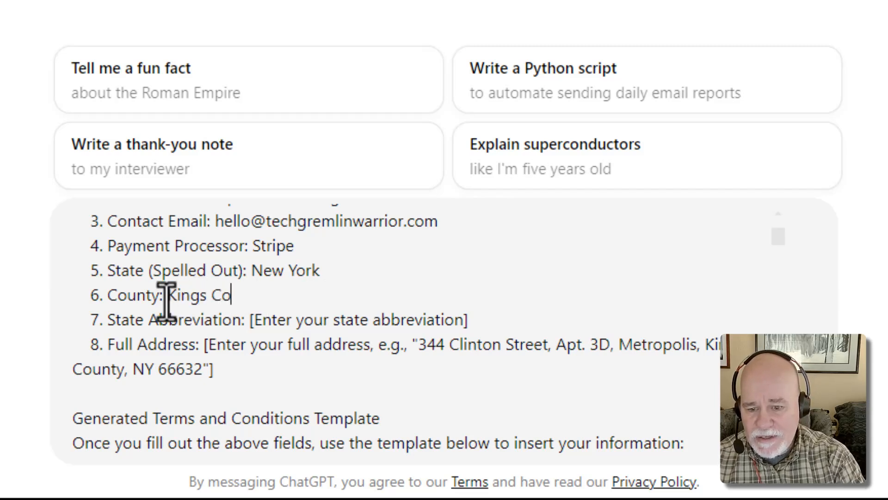
text(unty)
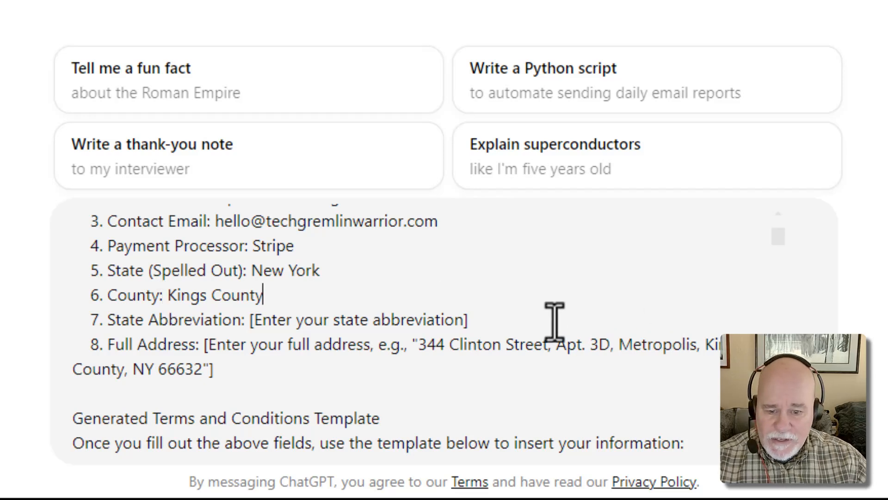
drag(509, 319, 250, 322)
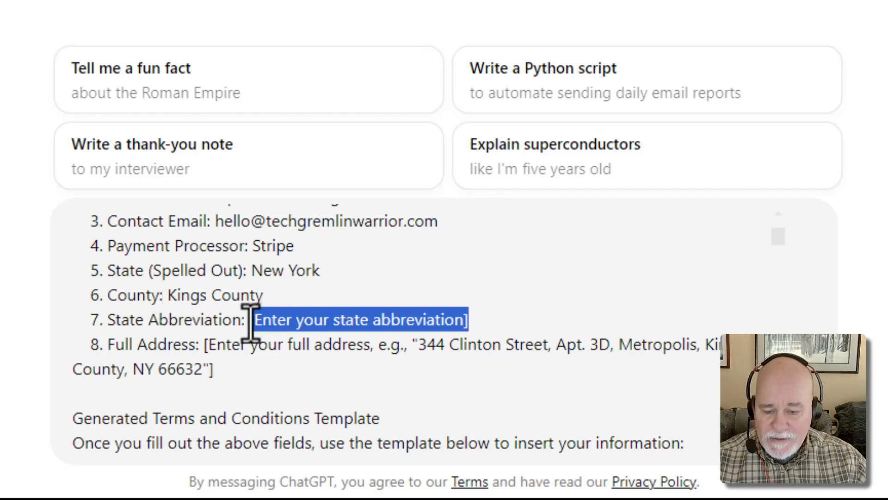
text(NY)
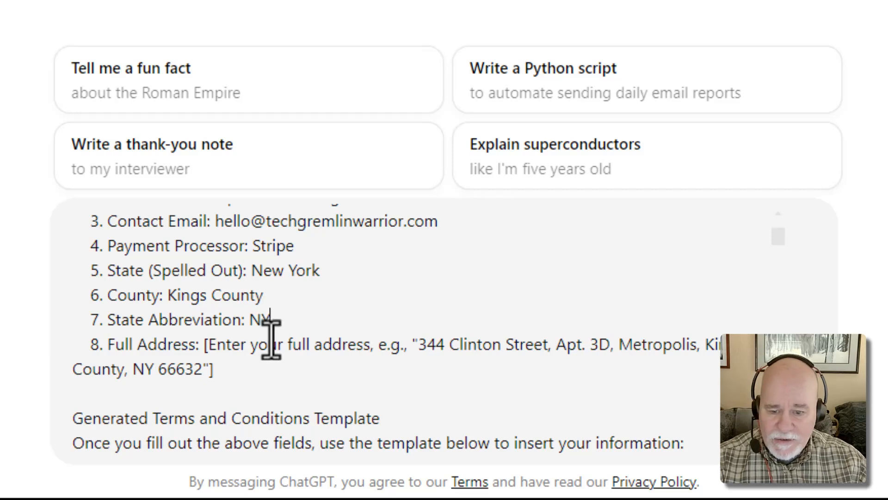
Clean up the full address, removing placeholder text, trailing quote and bracket, and the county
drag(418, 352, 194, 362)
key(BackSpace)
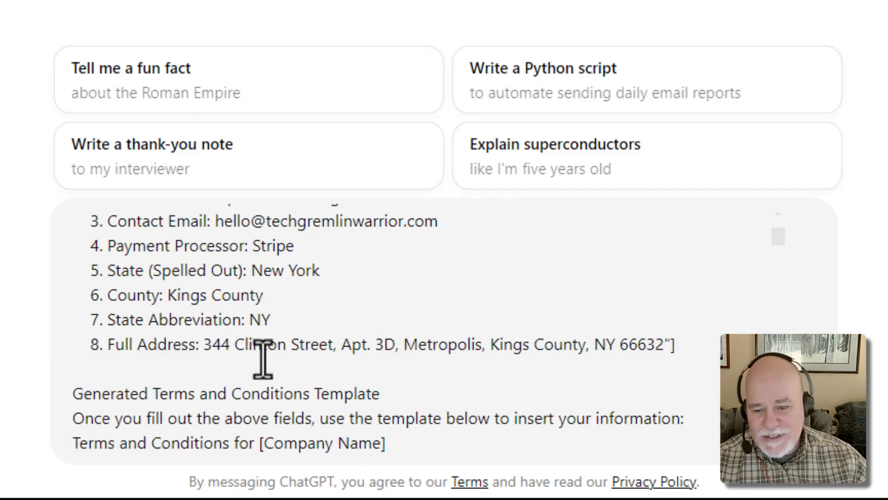
click(678, 349)
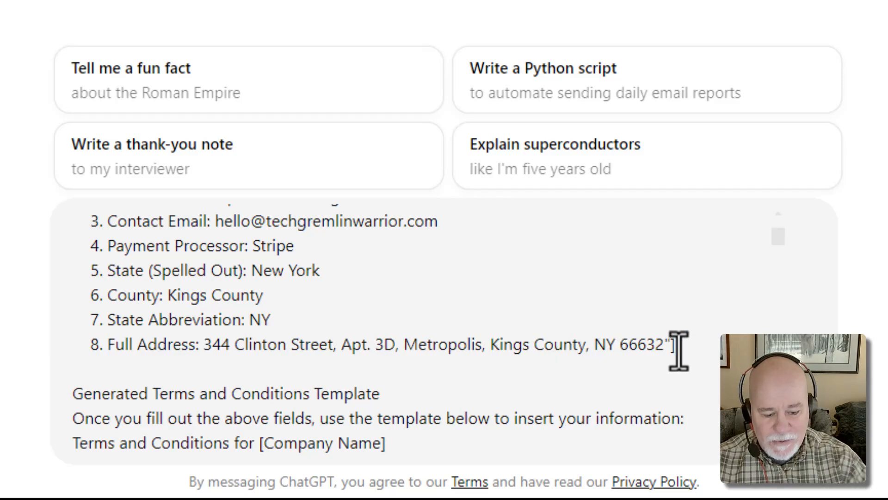
key(BackSpace)
key(BackSpace)
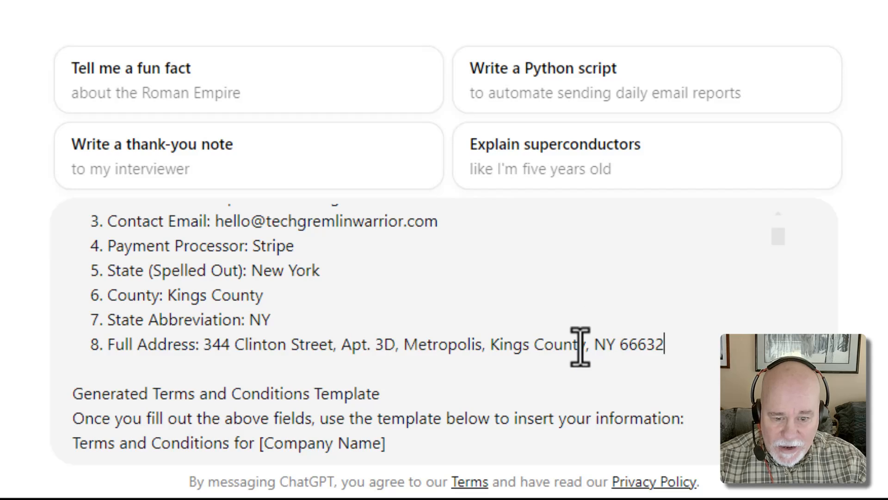
drag(587, 352, 486, 352)
key(BackSpace)
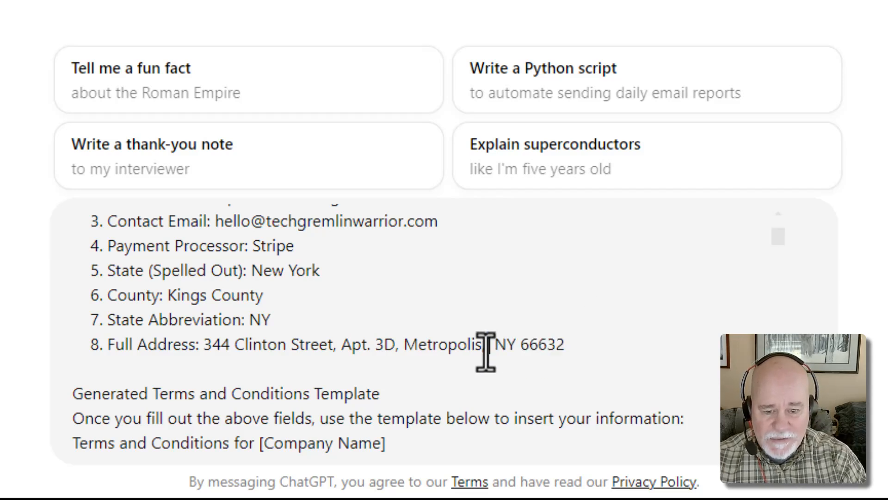
key(BackSpace)
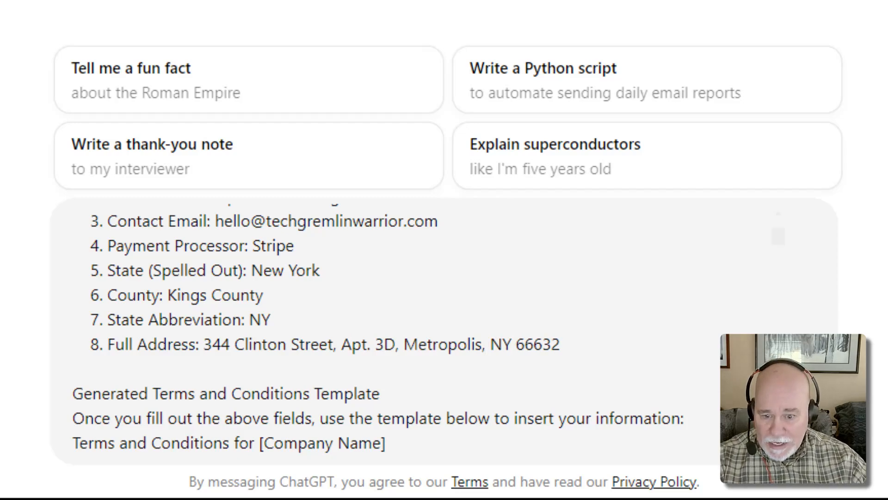
Review the filled-in prompt and send it to generate Tech Gremlin Warrior's Terms and Conditions
scroll(429, 329, down, 10)
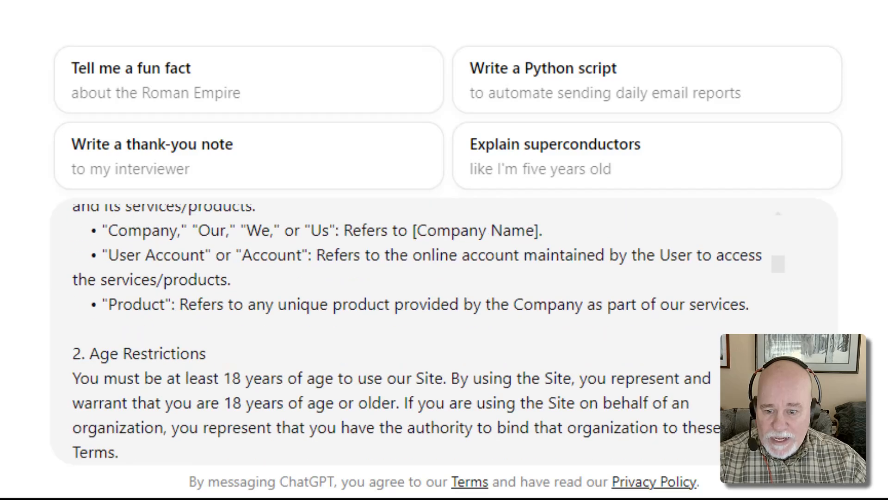
scroll(416, 331, down, 5)
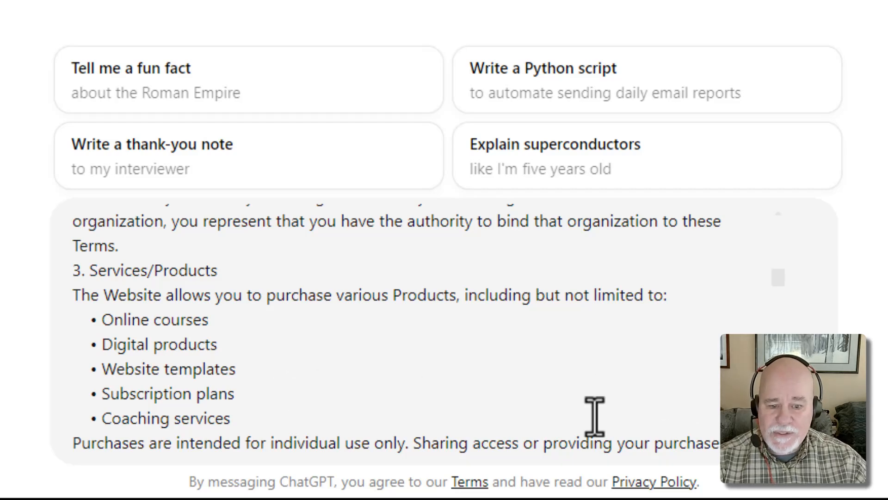
click(814, 445)
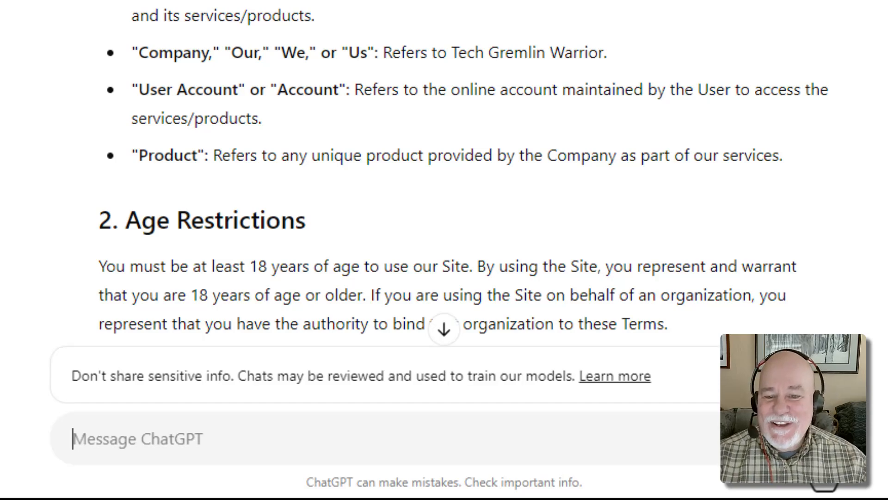
scroll(684, 254, down, 4)
scroll(713, 135, up, 8)
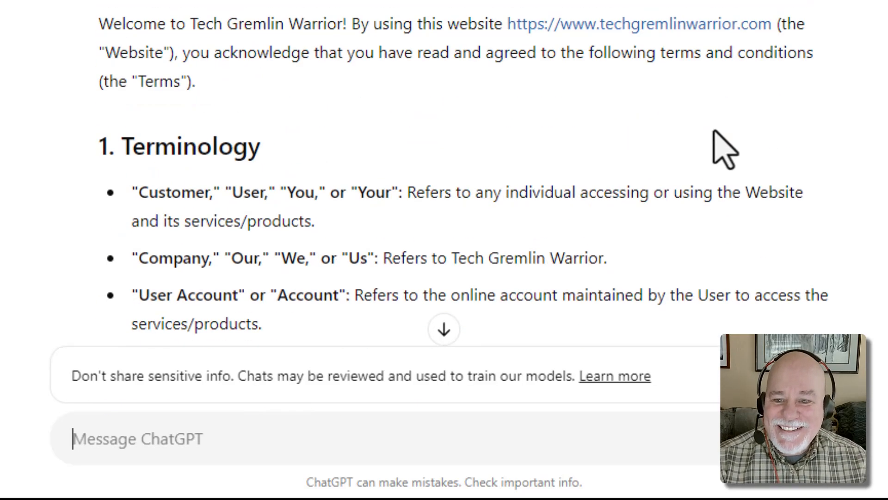
scroll(716, 131, down, 2)
scroll(718, 149, down, 2)
scroll(724, 124, down, 4)
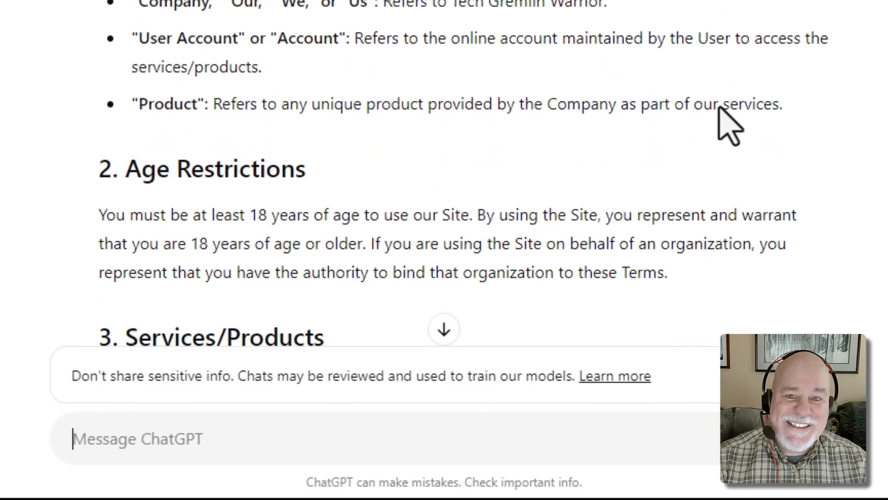
scroll(738, 123, down, 12)
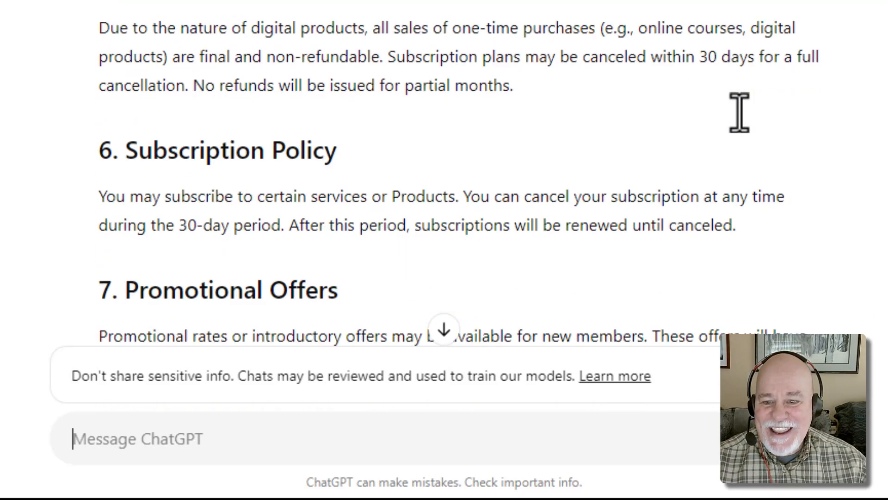
scroll(740, 112, down, 12)
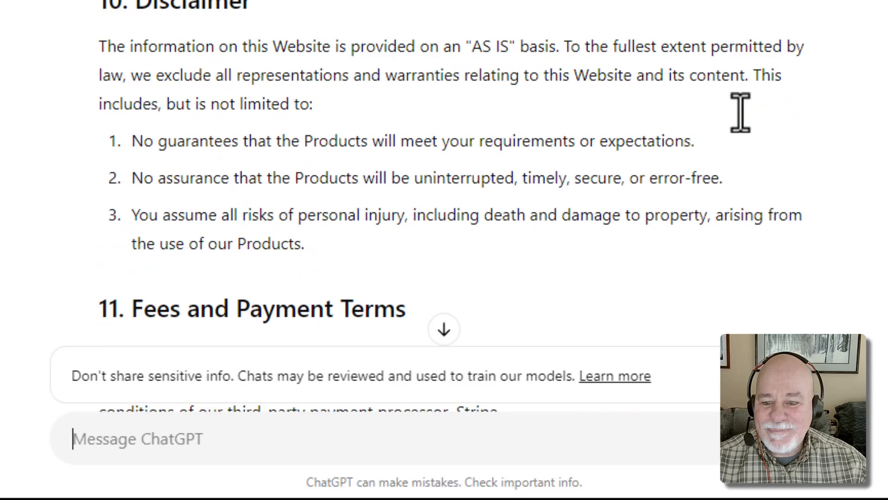
scroll(740, 113, down, 12)
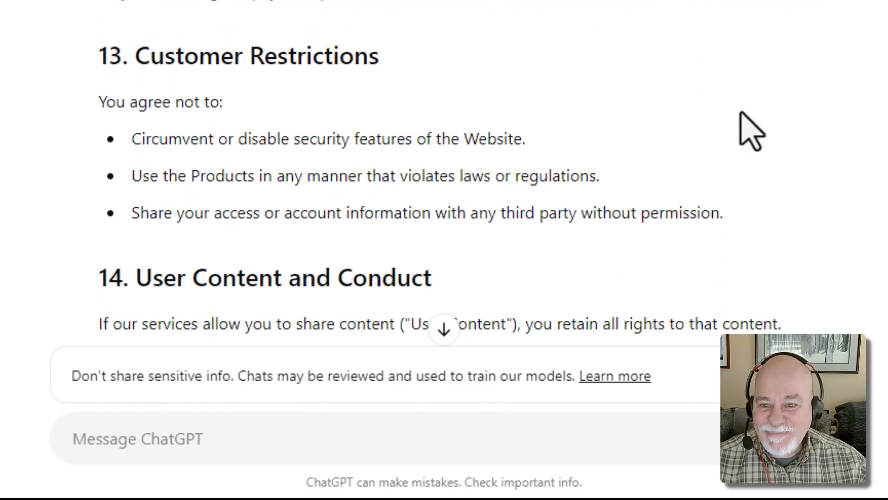
scroll(749, 127, down, 12)
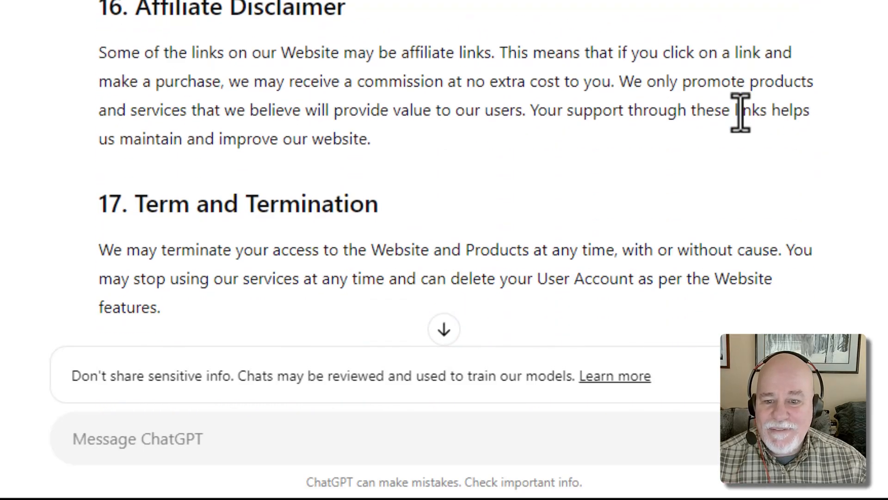
scroll(741, 112, down, 2)
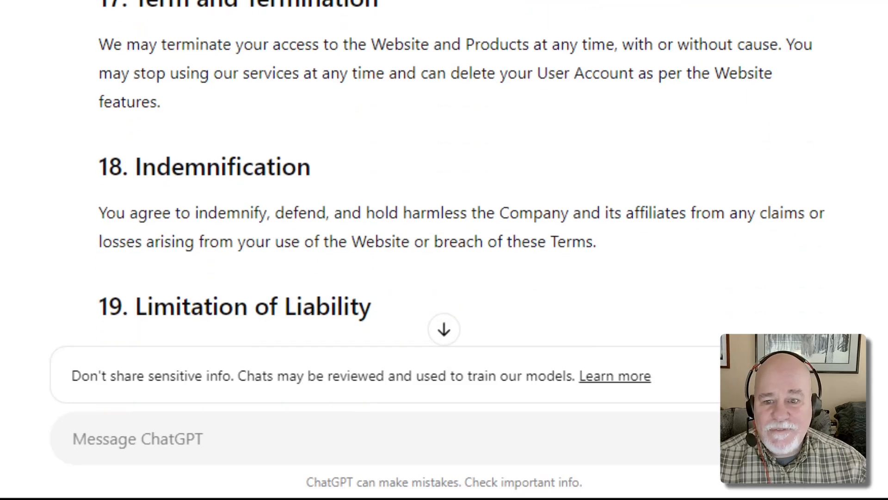
scroll(674, 41, down, 4)
scroll(435, 7, down, 3)
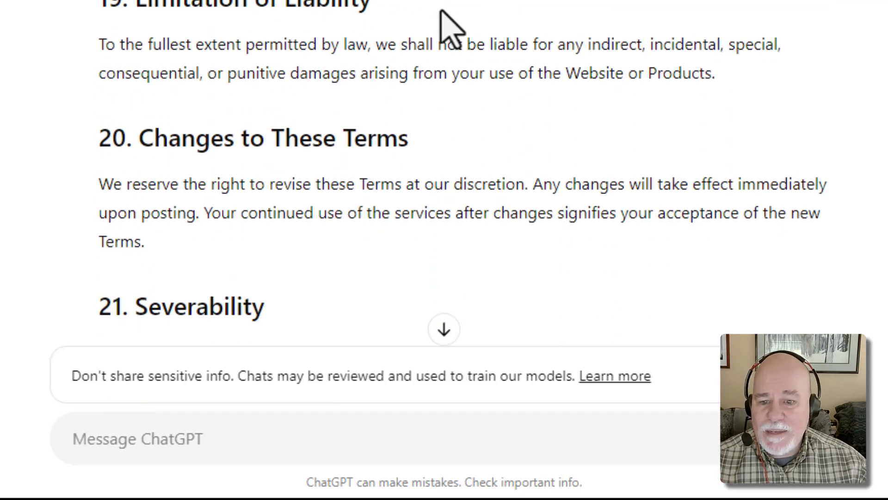
scroll(440, 10, down, 1)
scroll(441, 13, down, 10)
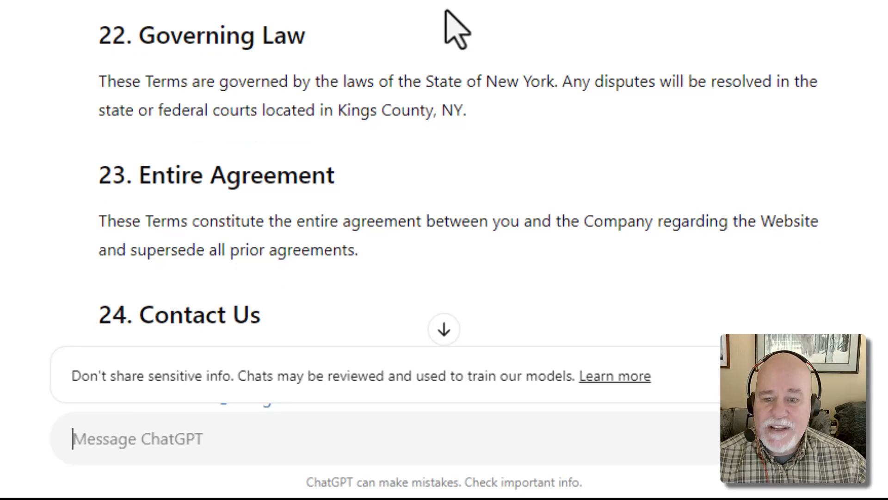
scroll(456, 16, down, 5)
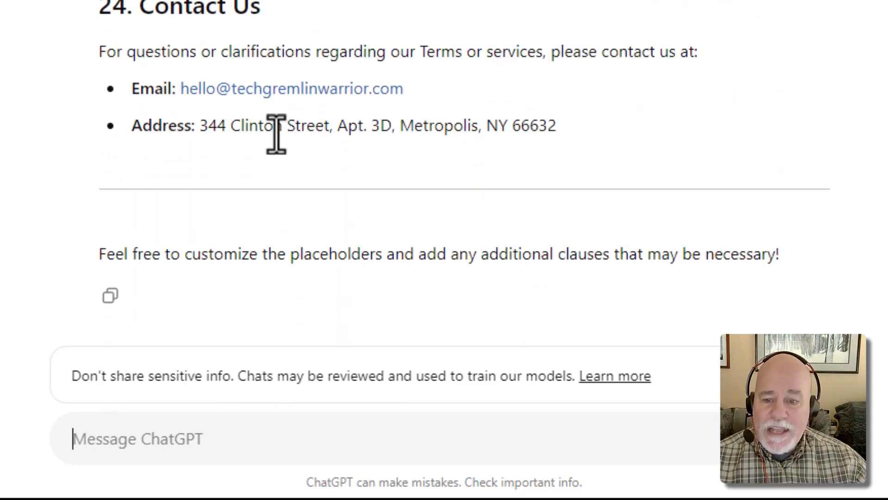
scroll(276, 135, up, 15)
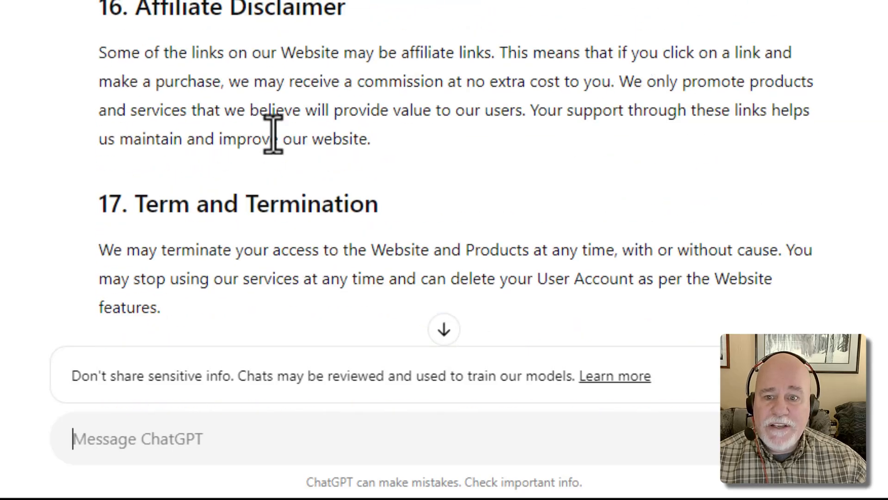
scroll(273, 134, up, 15)
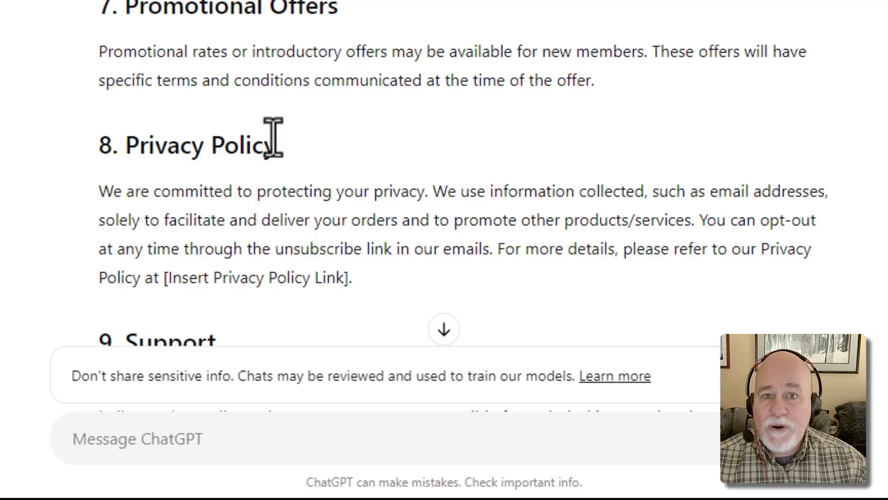
scroll(309, 123, up, 10)
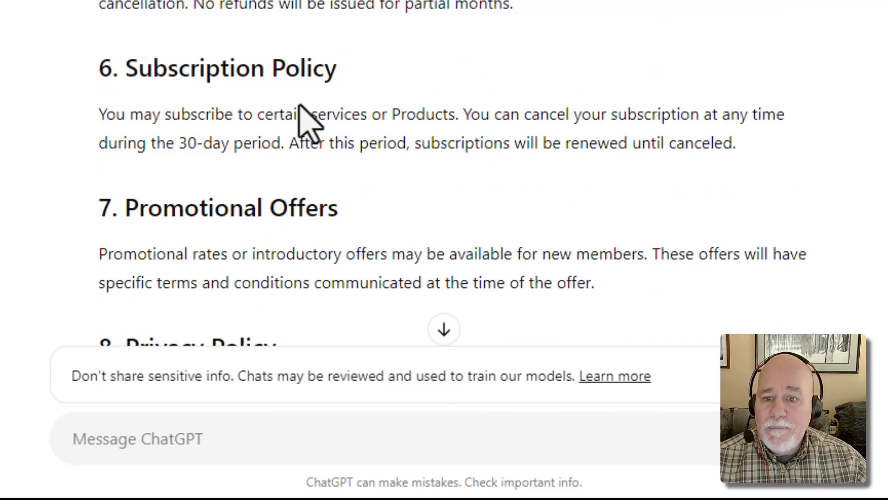
scroll(309, 123, down, 8)
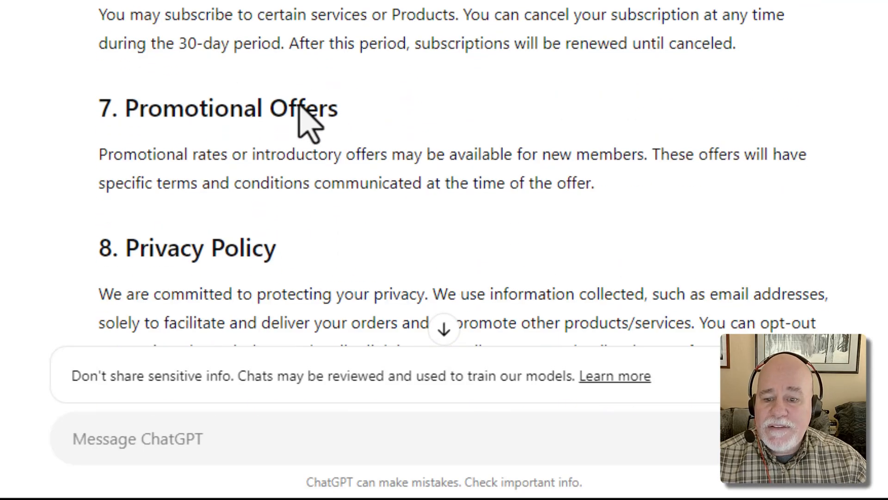
scroll(298, 106, up, 15)
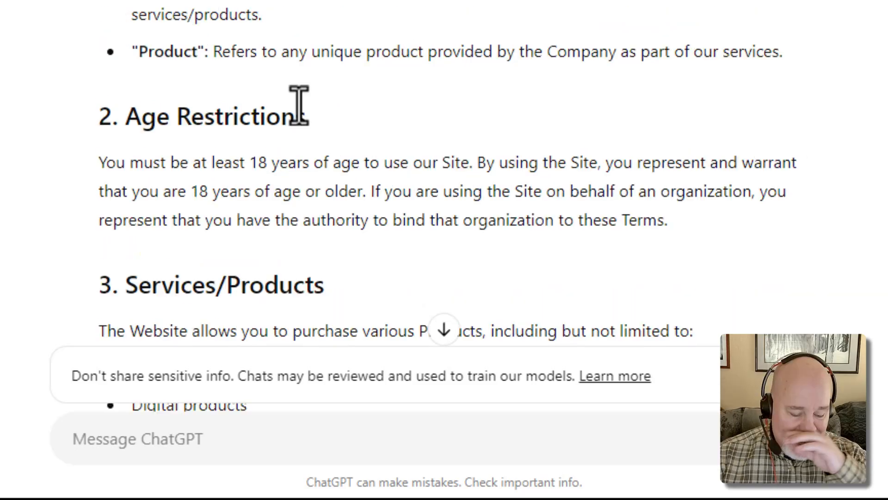